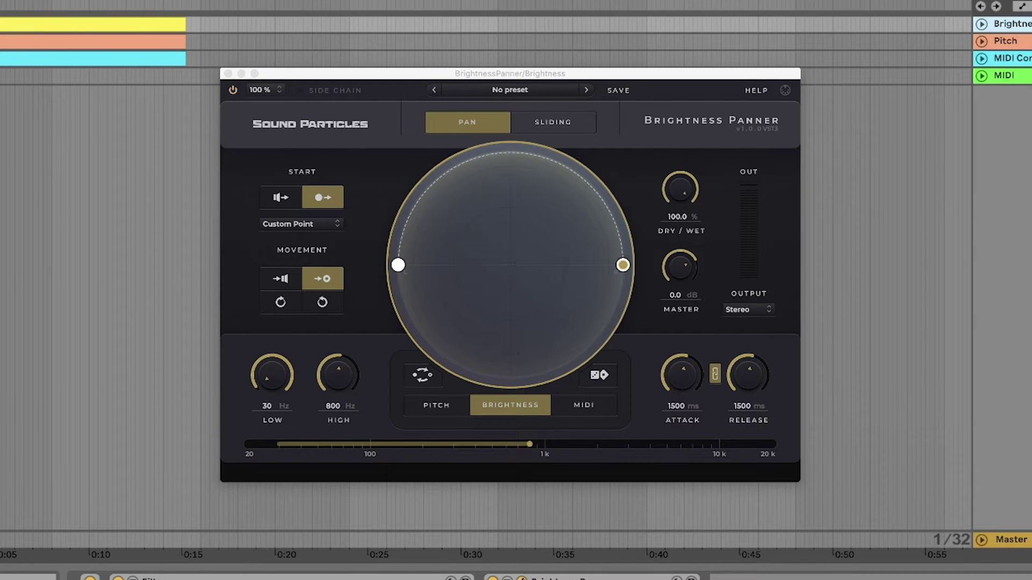
# - Start project playback with the Pitch track's Brightness Panner in Pitch mode (C2–B6)
pyautogui.press('space')
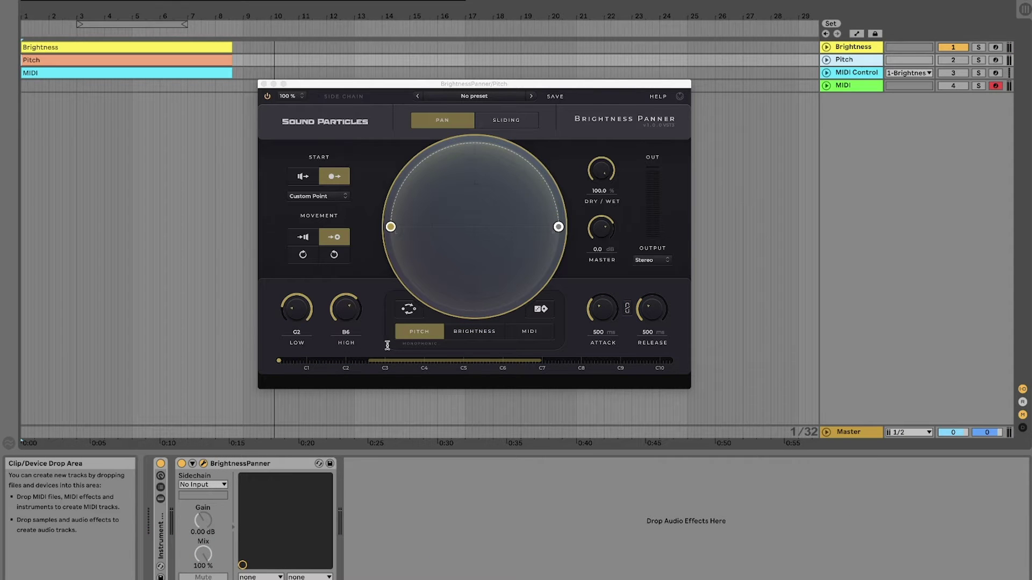
# - Play the Pitch clip's rising notes in Clip View, then move up to the MIDI track's panner
pyautogui.doubleClick(161, 61)
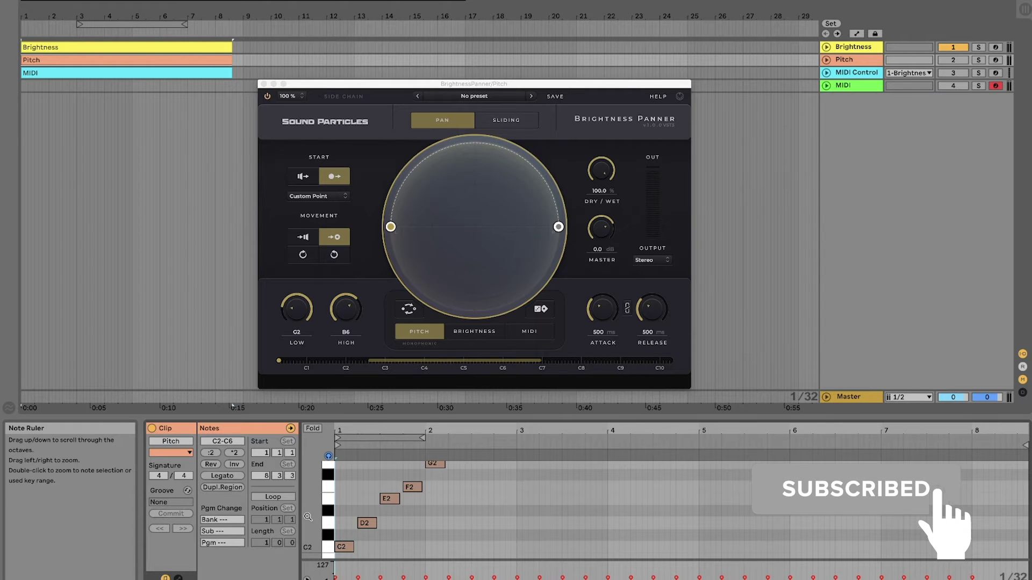
pyautogui.press('space')
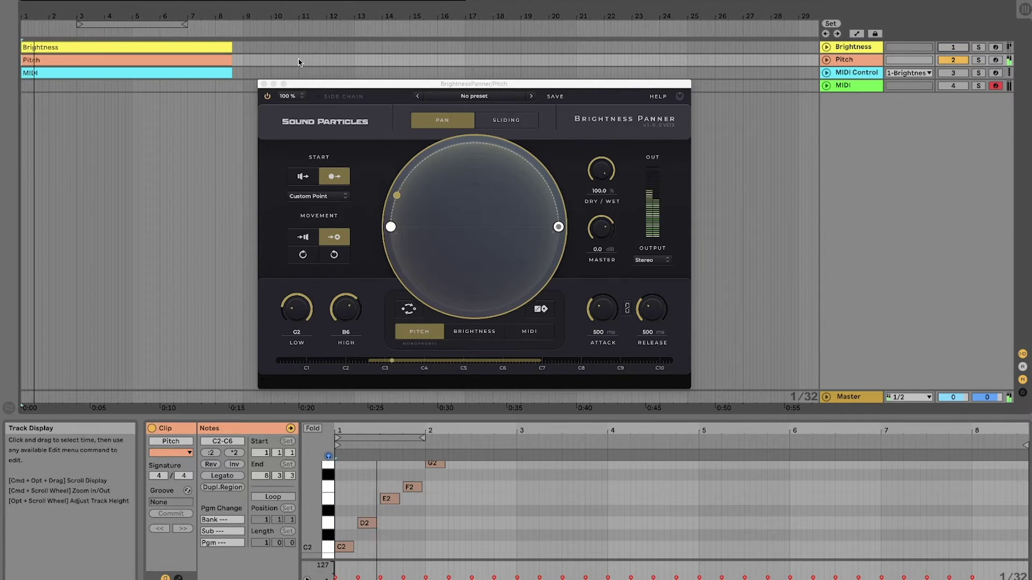
pyautogui.scroll(3, 519, 545)
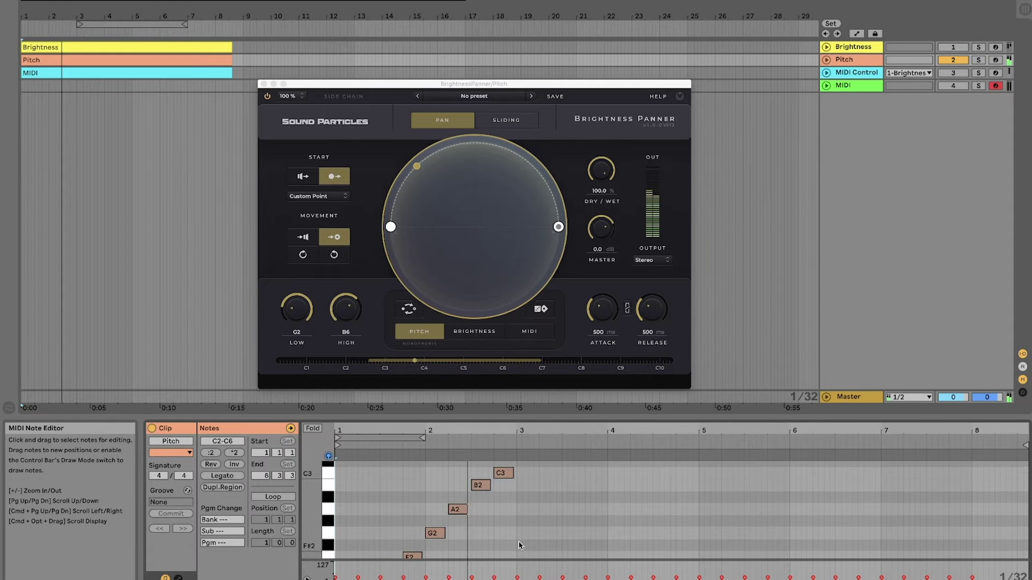
pyautogui.scroll(5, 519, 546)
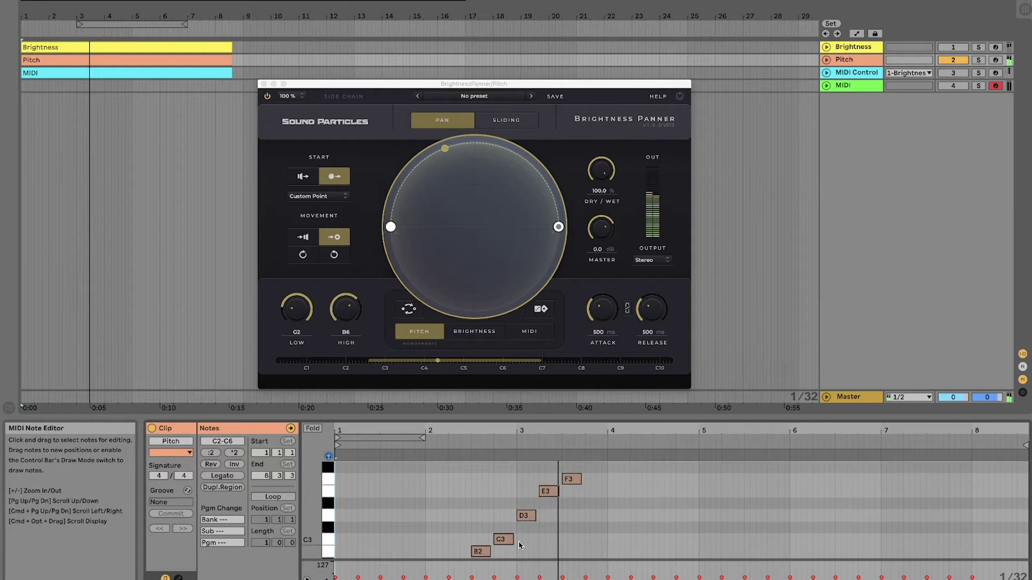
pyautogui.scroll(6, 519, 545)
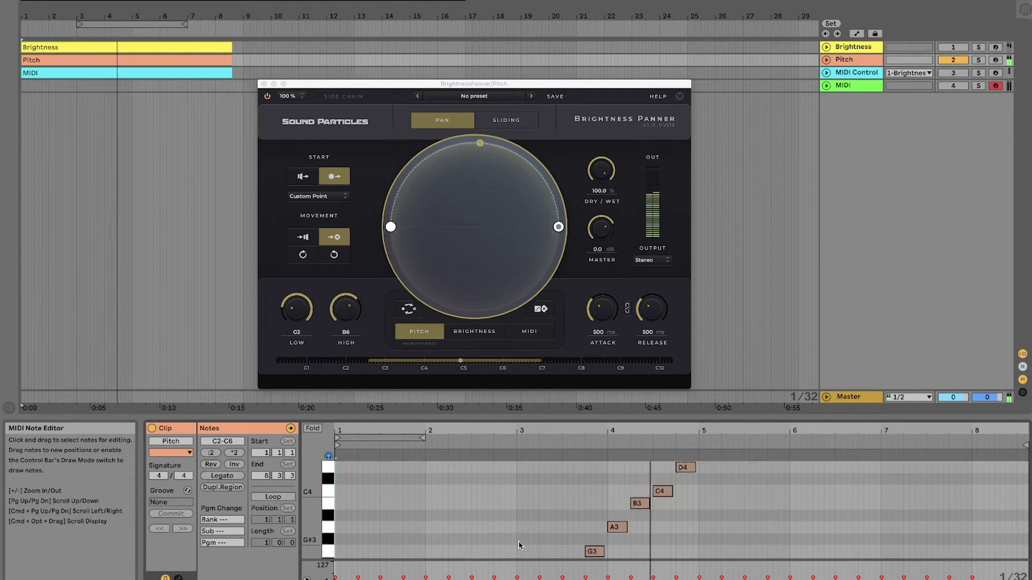
pyautogui.scroll(7, 520, 546)
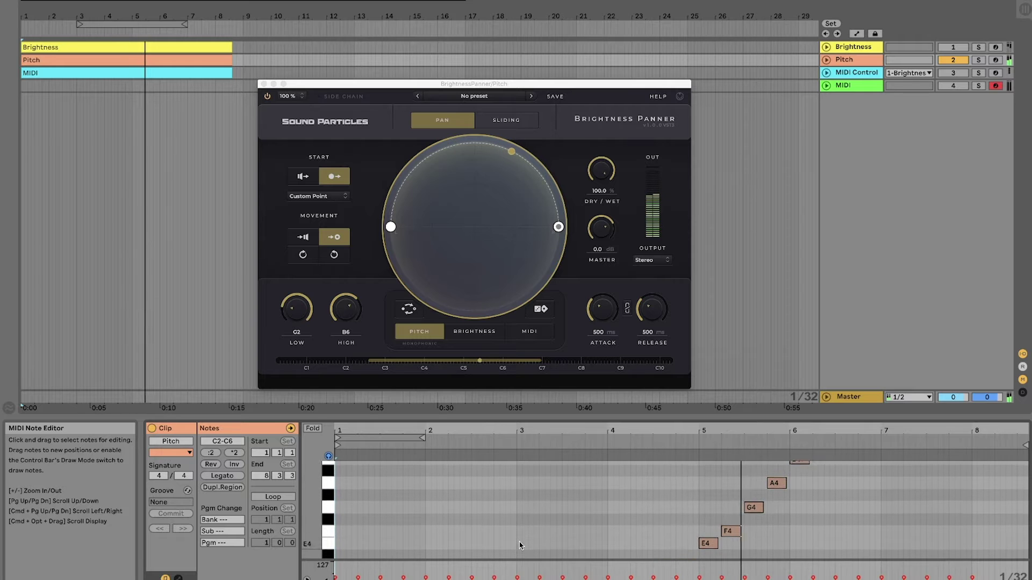
pyautogui.scroll(7, 519, 545)
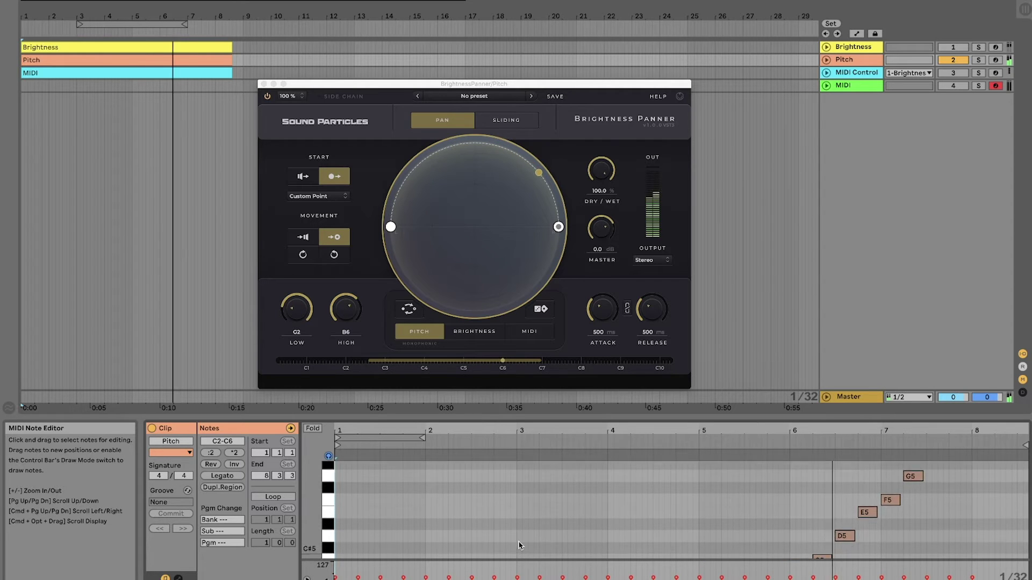
pyautogui.scroll(6, 519, 545)
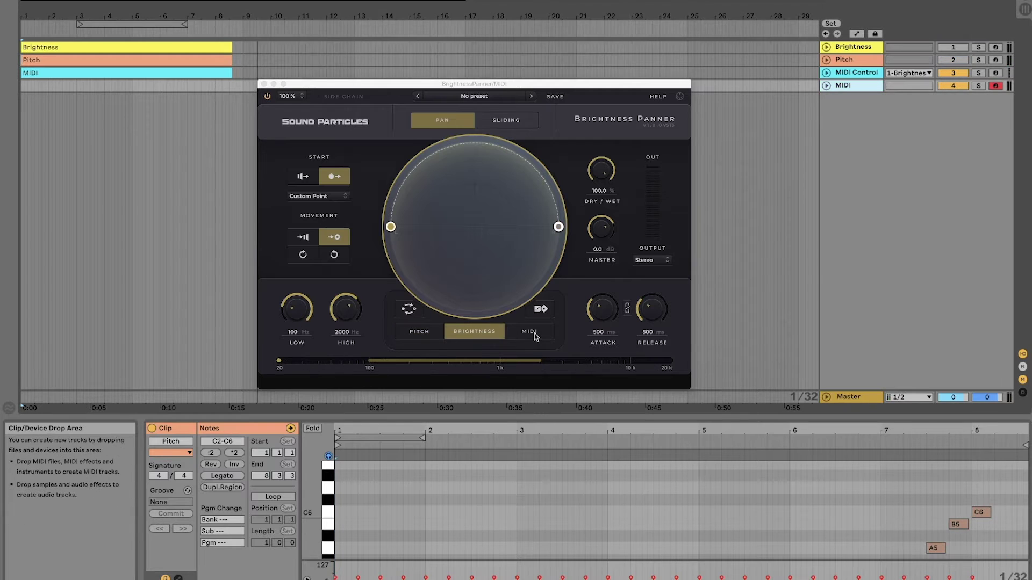
# - Switch the MIDI track's panner to MIDI analysis (G2–B6) and decline the routing notice
pyautogui.click(536, 337)
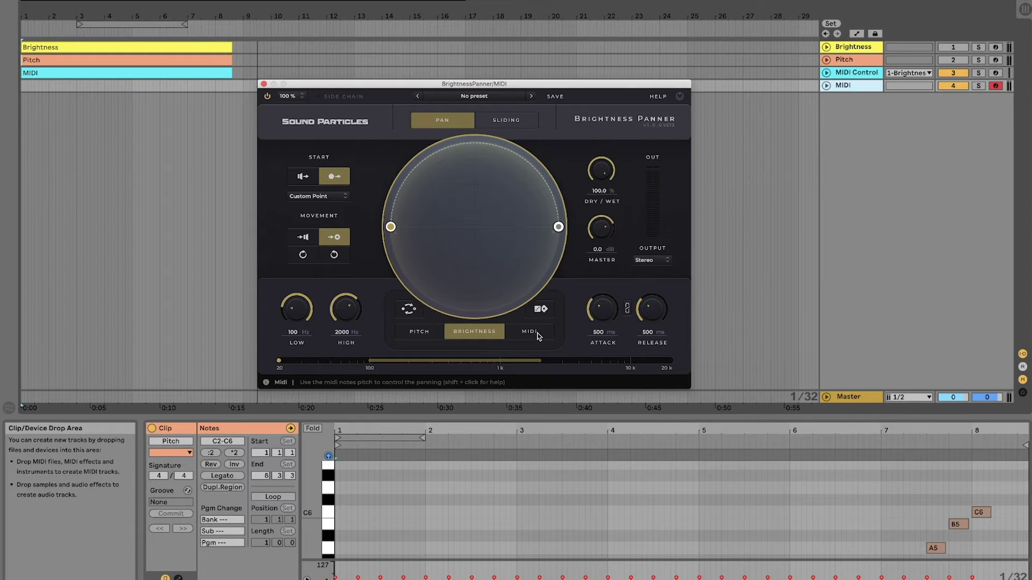
pyautogui.click(538, 336)
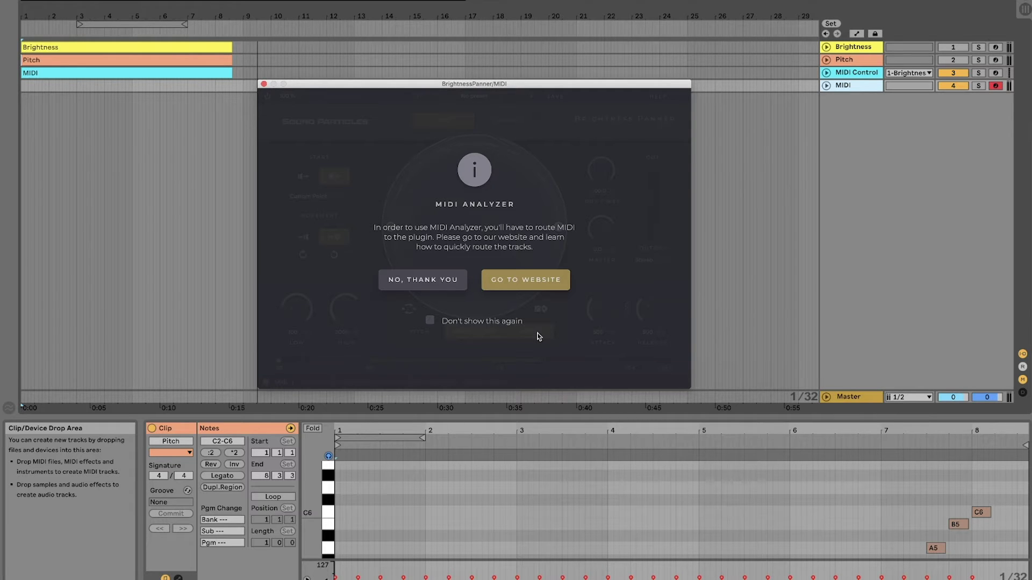
pyautogui.click(422, 282)
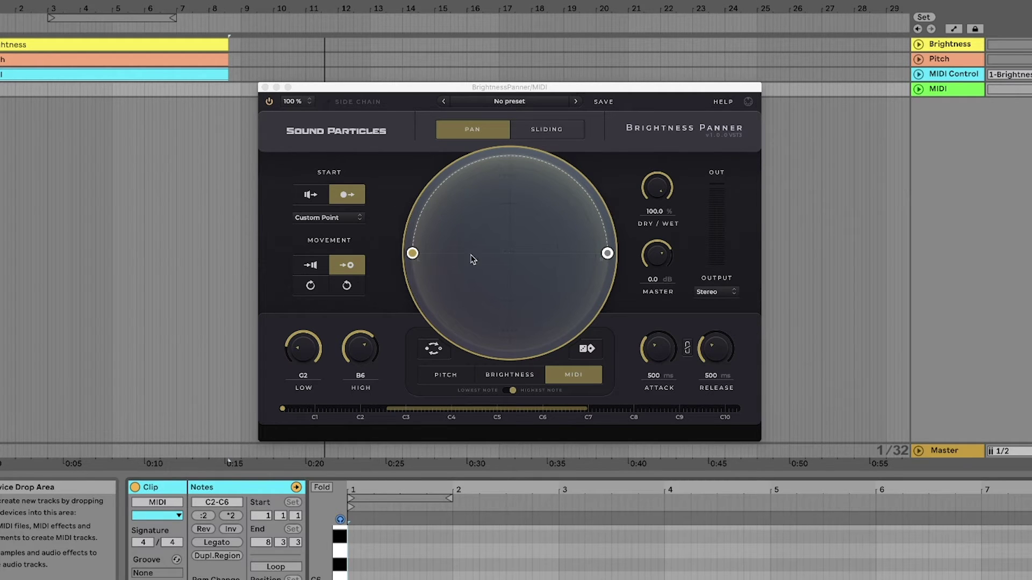
# - Set the panning start to 'from speakers' and play the MIDI clip
pyautogui.click(412, 254)
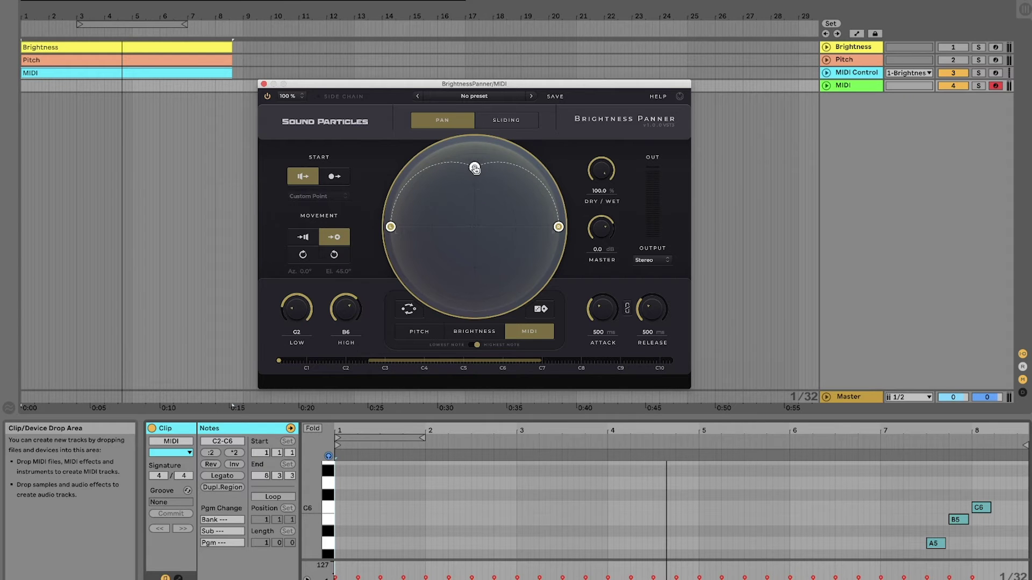
pyautogui.press('space')
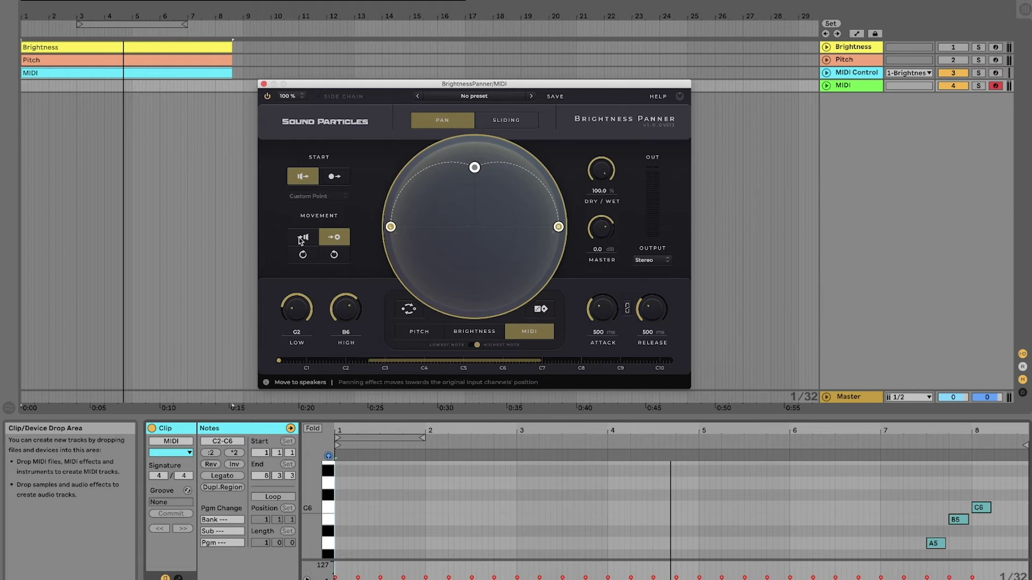
# - Start panning from a custom point moving toward the speakers, and play it back
pyautogui.click(334, 177)
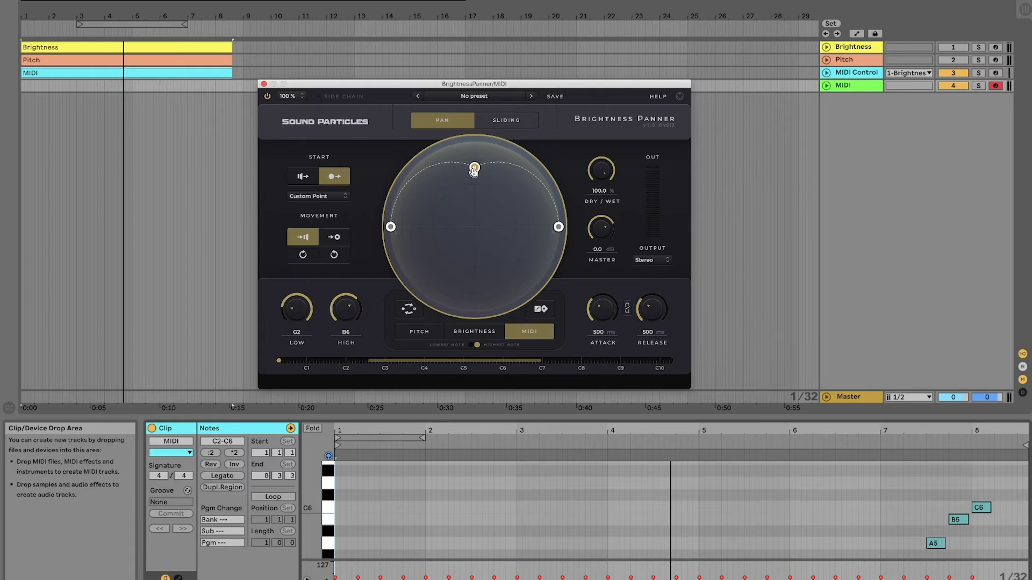
pyautogui.press('space')
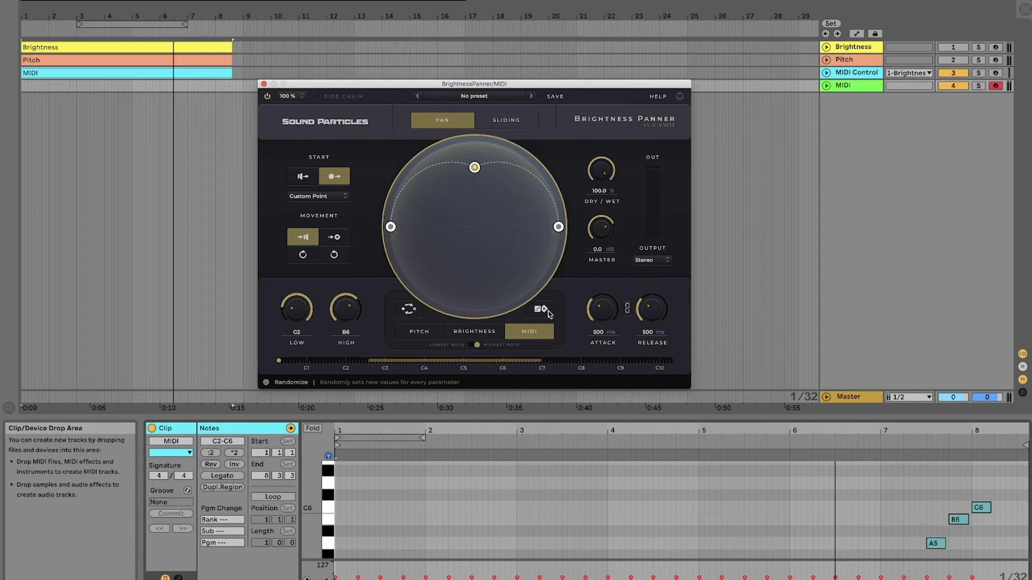
# - Switch the movement to clockwise rotation and restart playback to hear it circle the rim
pyautogui.click(303, 255)
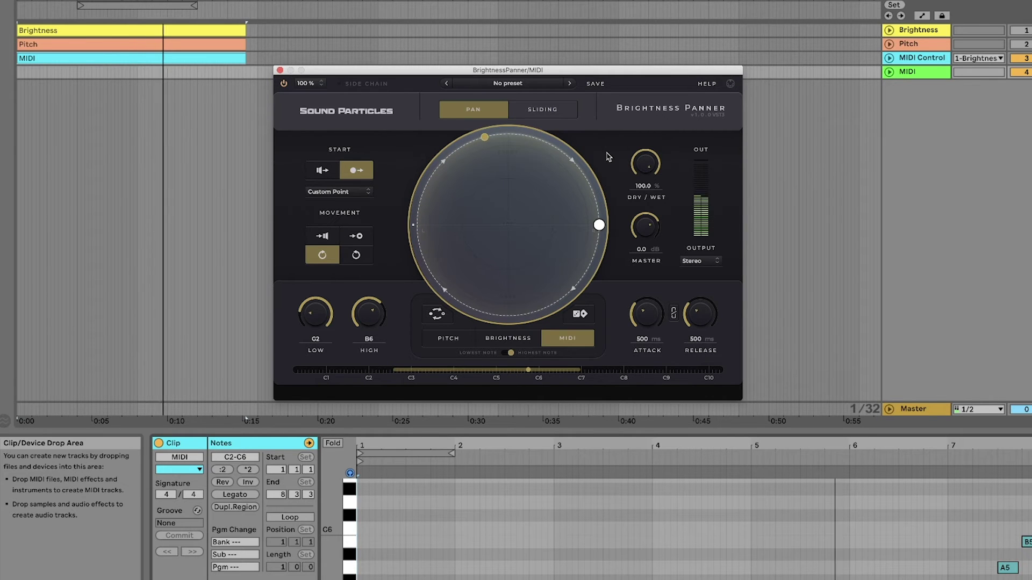
pyautogui.press('space')
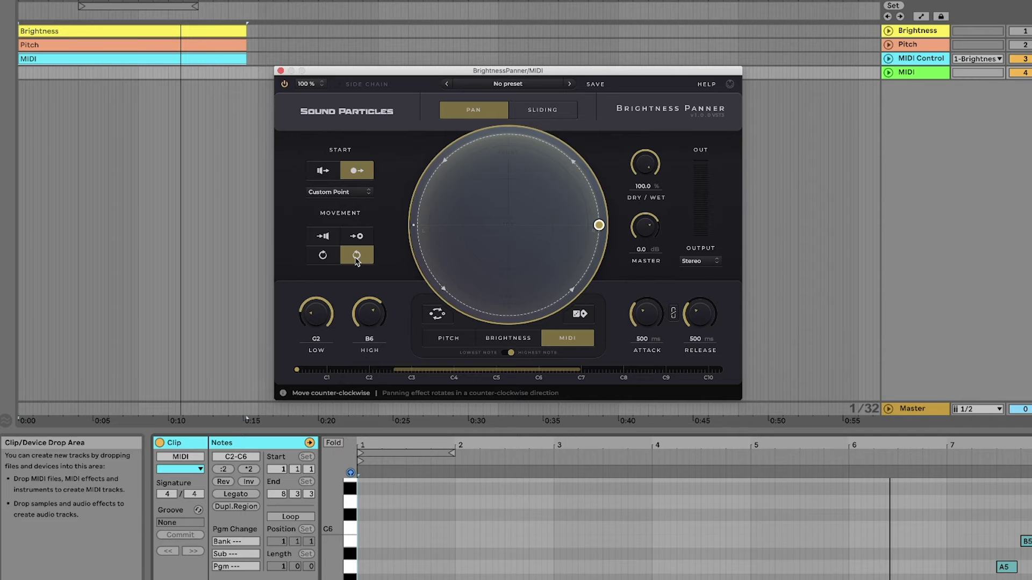
pyautogui.press('space')
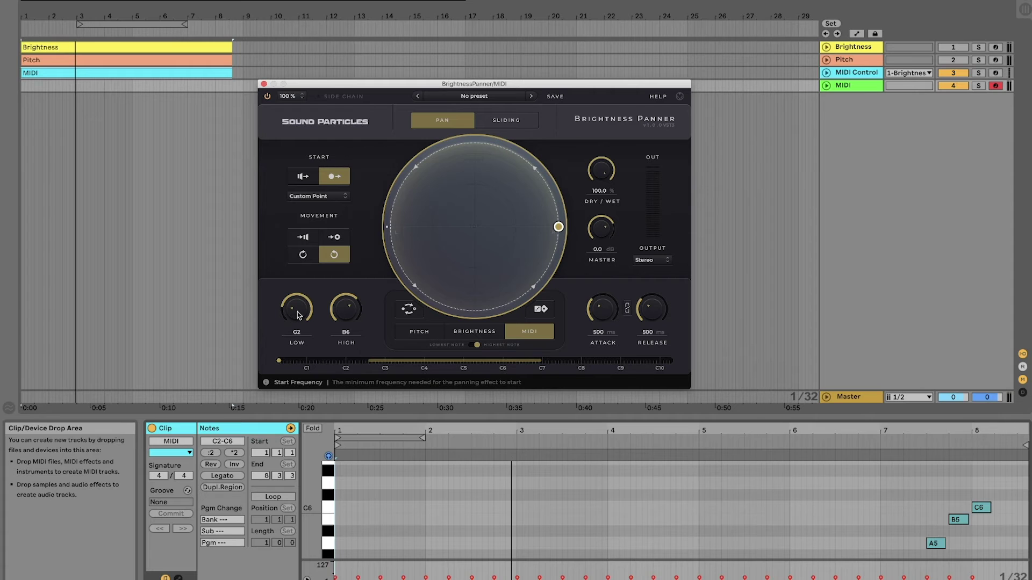
# - Lower the MIDI range's LOW note knob toward A3
pyautogui.moveTo(299, 313); pyautogui.dragTo(345, 272)
pyautogui.moveTo(295, 312); pyautogui.dragTo(301, 343)
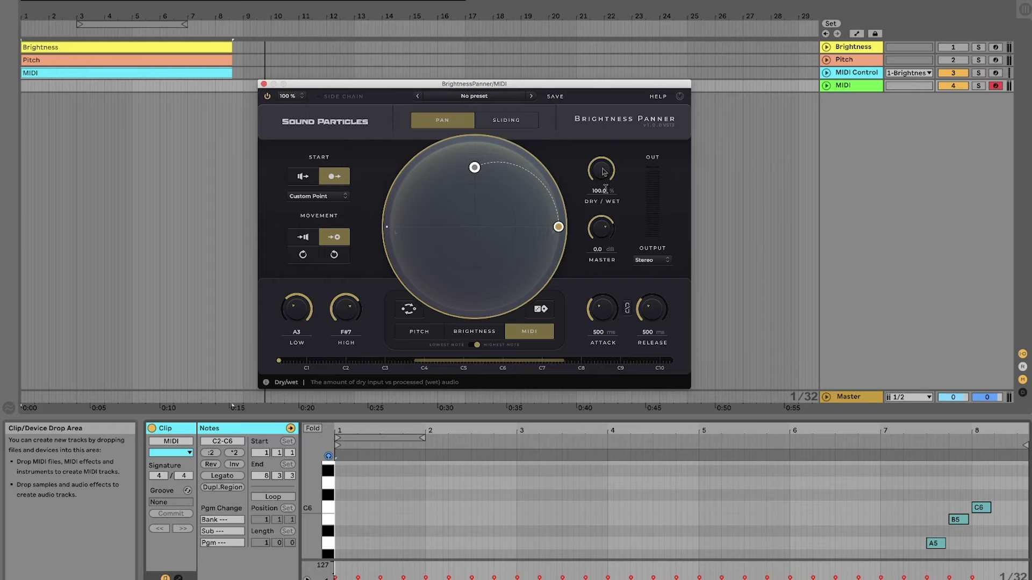
pyautogui.scroll(-2, 604, 172)
pyautogui.scroll(5, 603, 173)
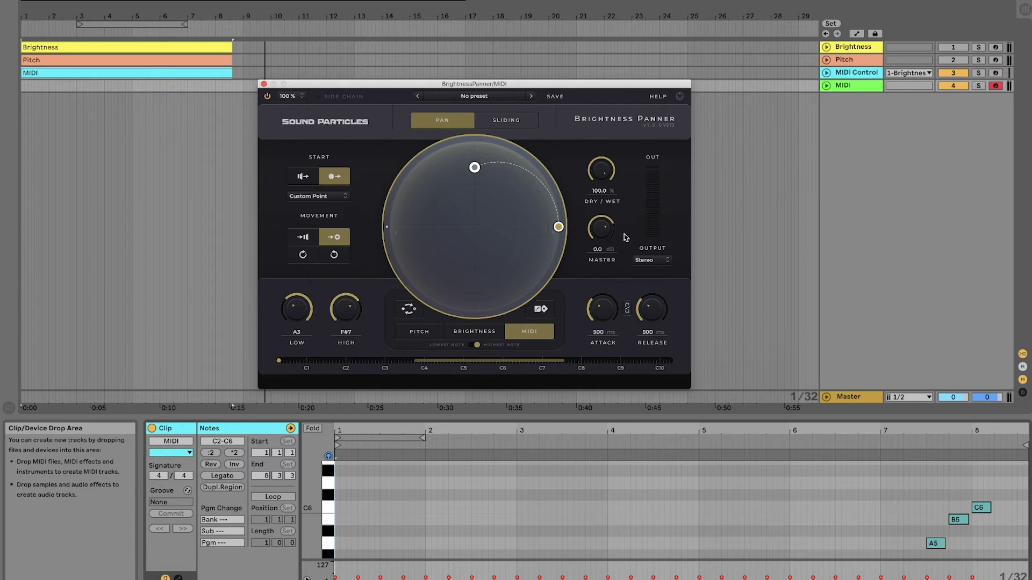
pyautogui.click(665, 262)
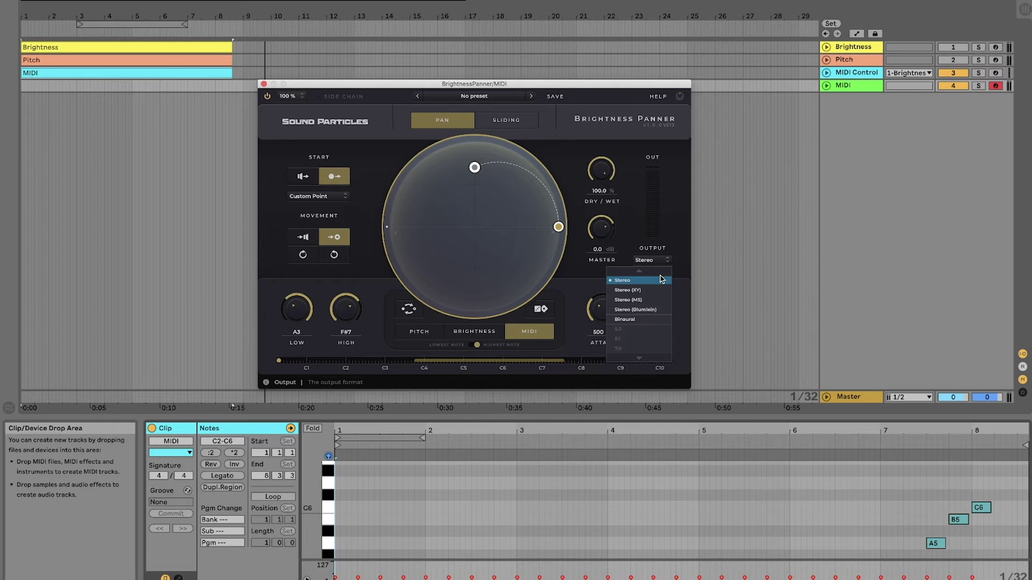
pyautogui.scroll(-3, 655, 310)
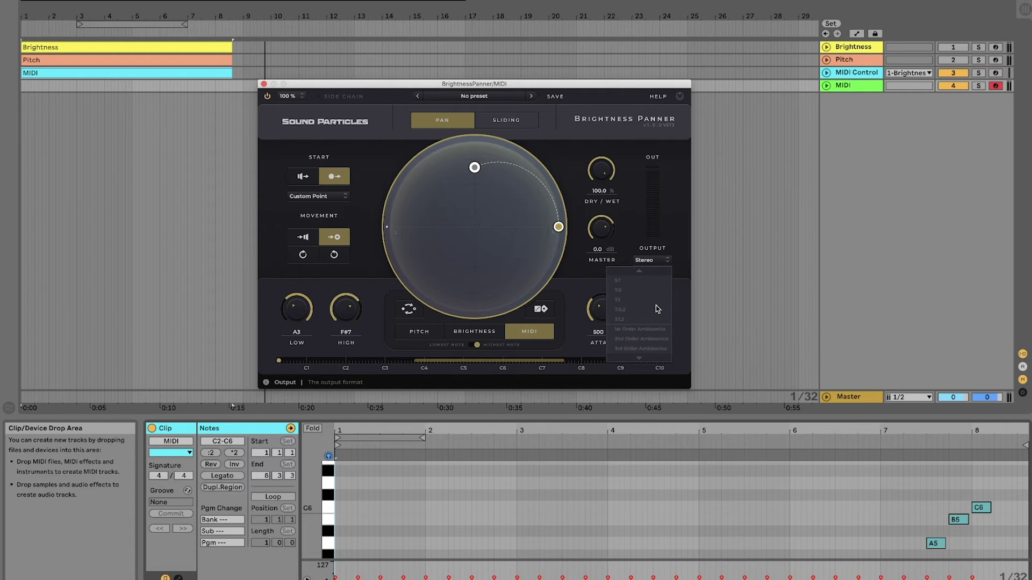
pyautogui.scroll(3, 656, 310)
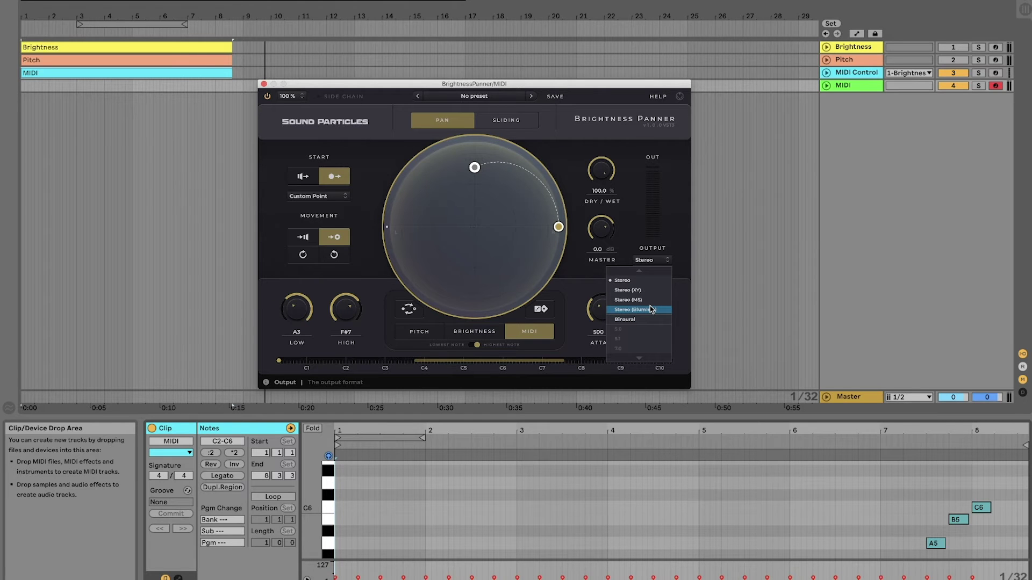
pyautogui.scroll(-3, 651, 315)
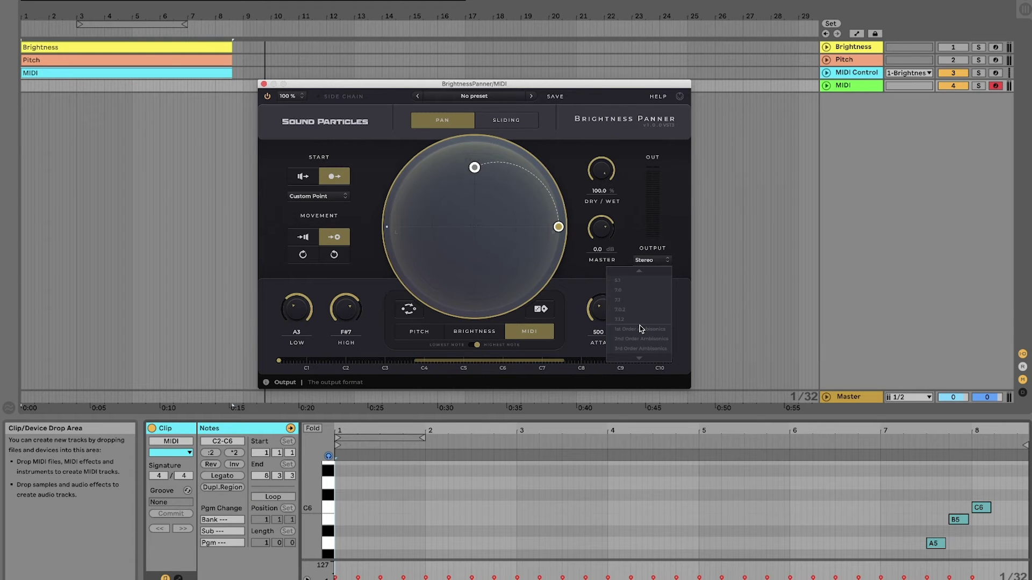
pyautogui.press('Escape')
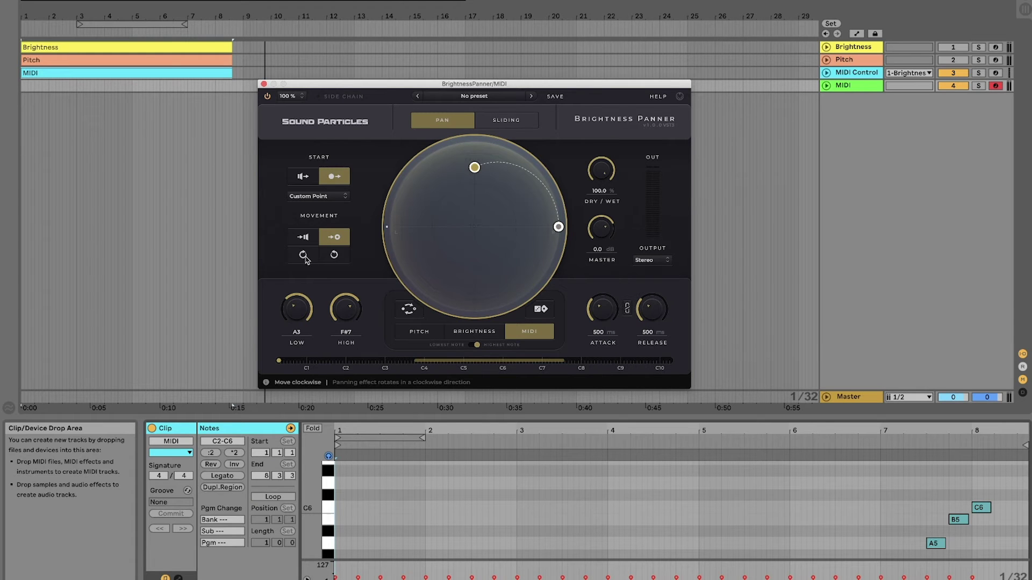
# - Invert the panning direction and set the movement to 'move to speakers'
pyautogui.click(409, 307)
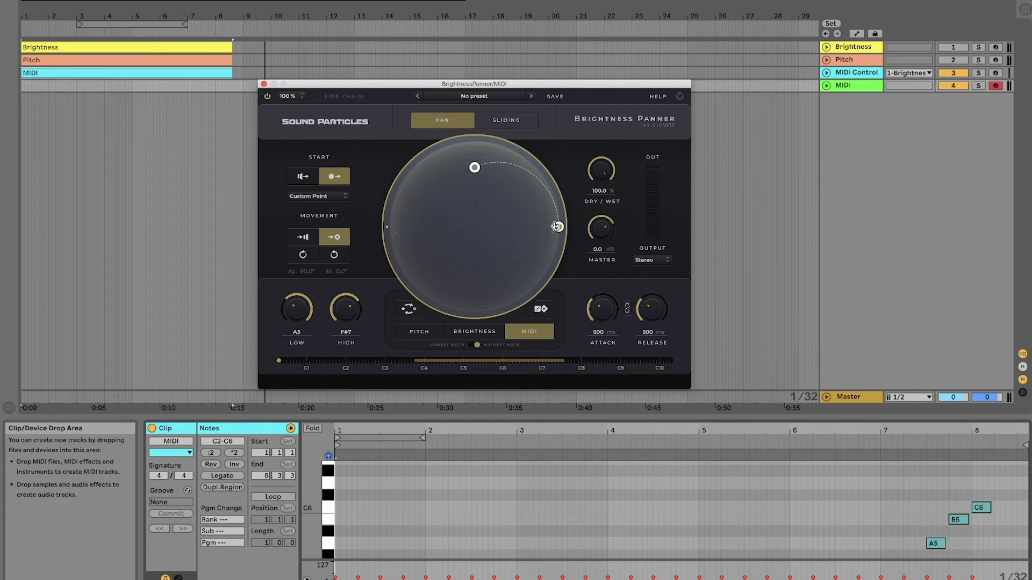
pyautogui.moveTo(474, 168)
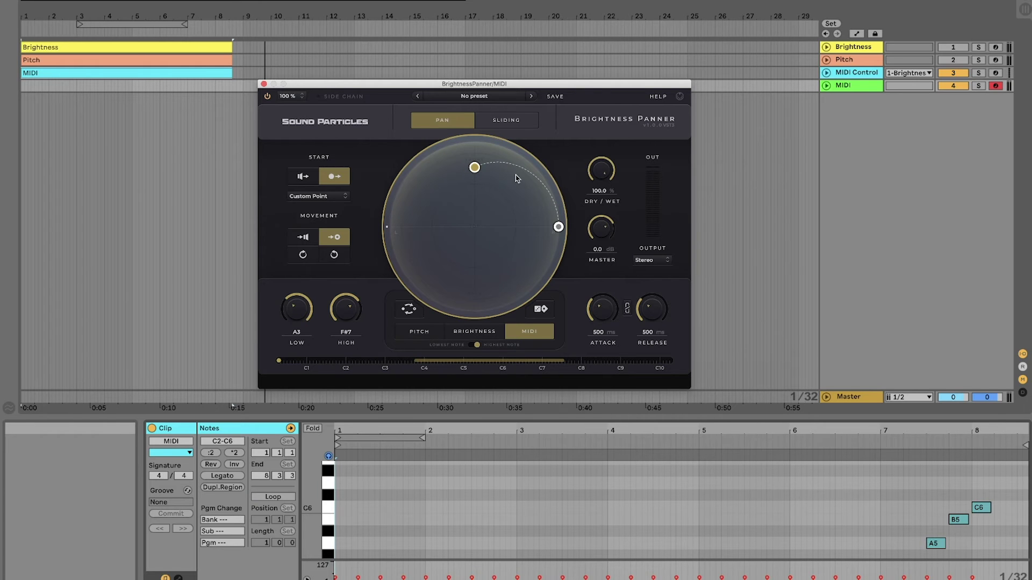
pyautogui.moveTo(559, 230)
pyautogui.click(304, 237)
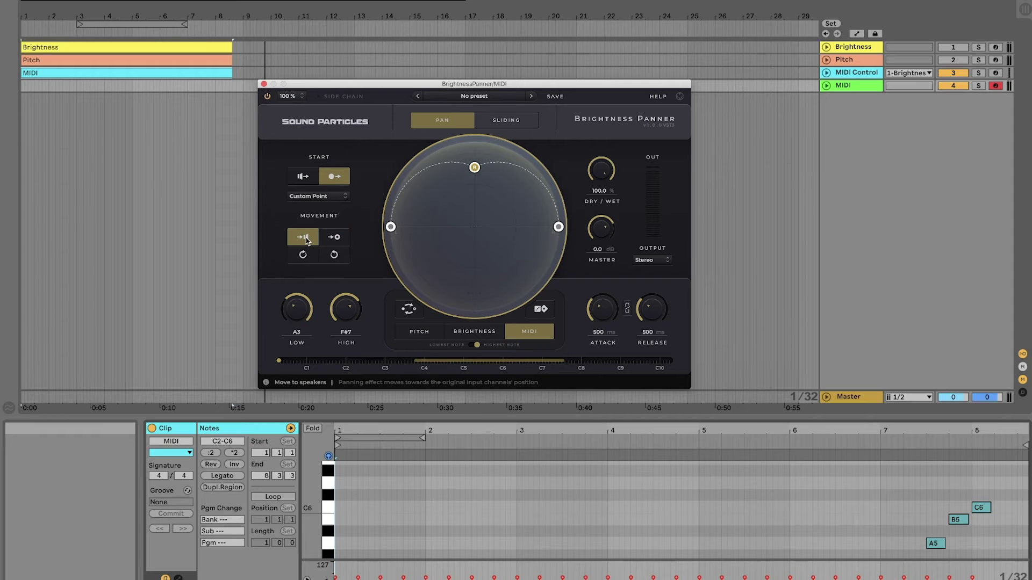
# - Invert so panning starts from the speakers, settling on clockwise rotation
pyautogui.click(410, 311)
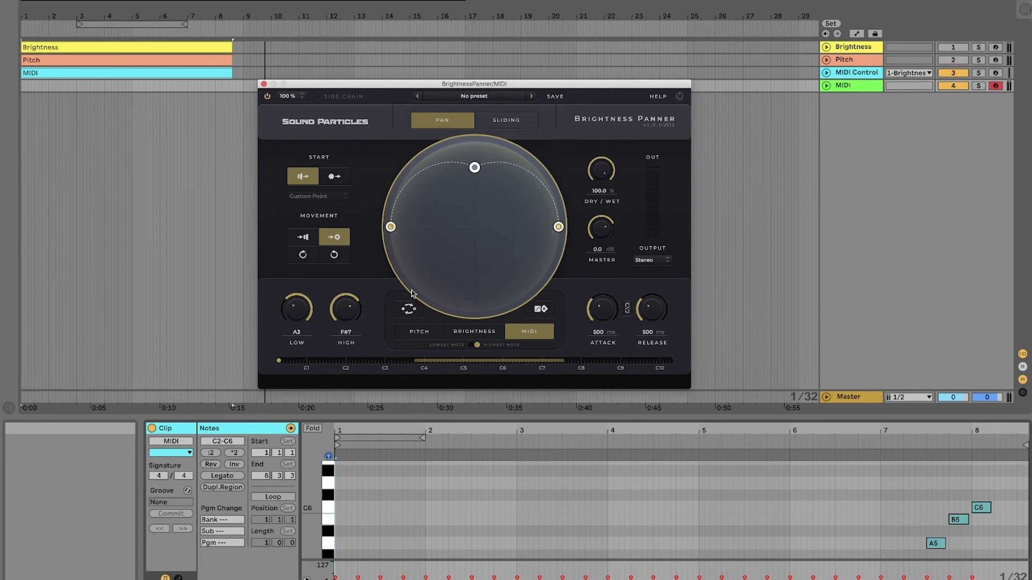
pyautogui.click(334, 255)
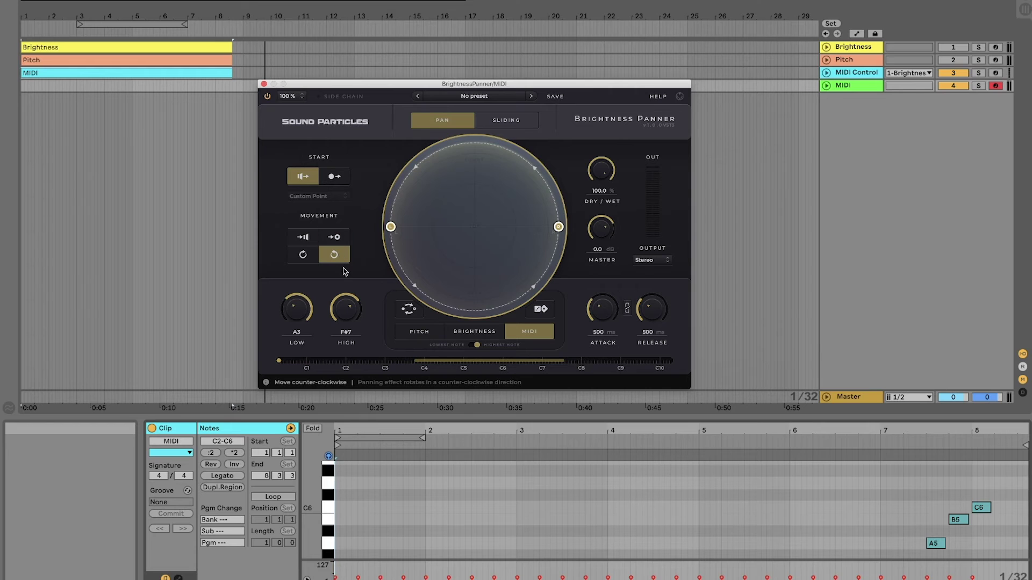
pyautogui.click(410, 310)
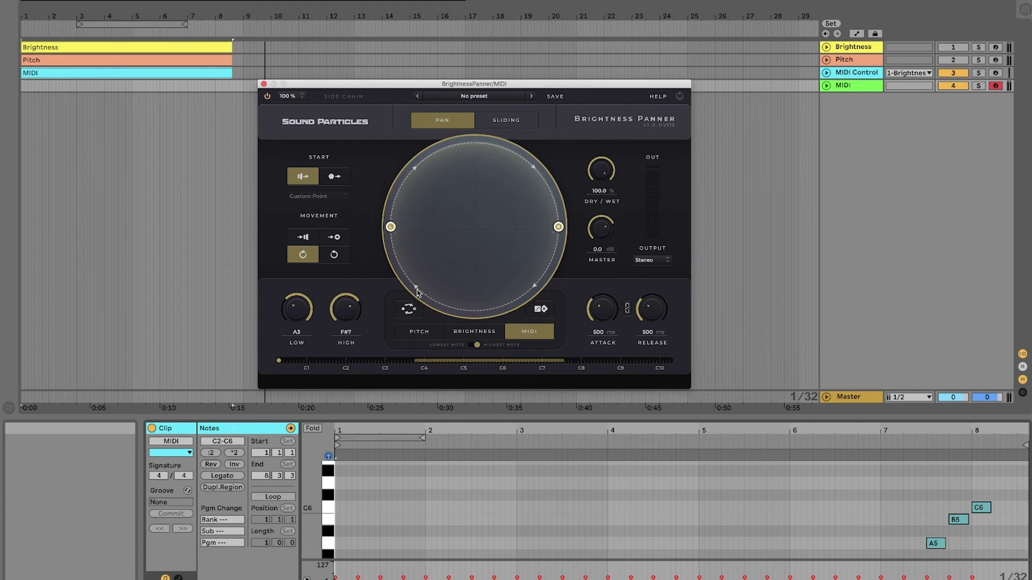
pyautogui.click(409, 312)
pyautogui.click(409, 312)
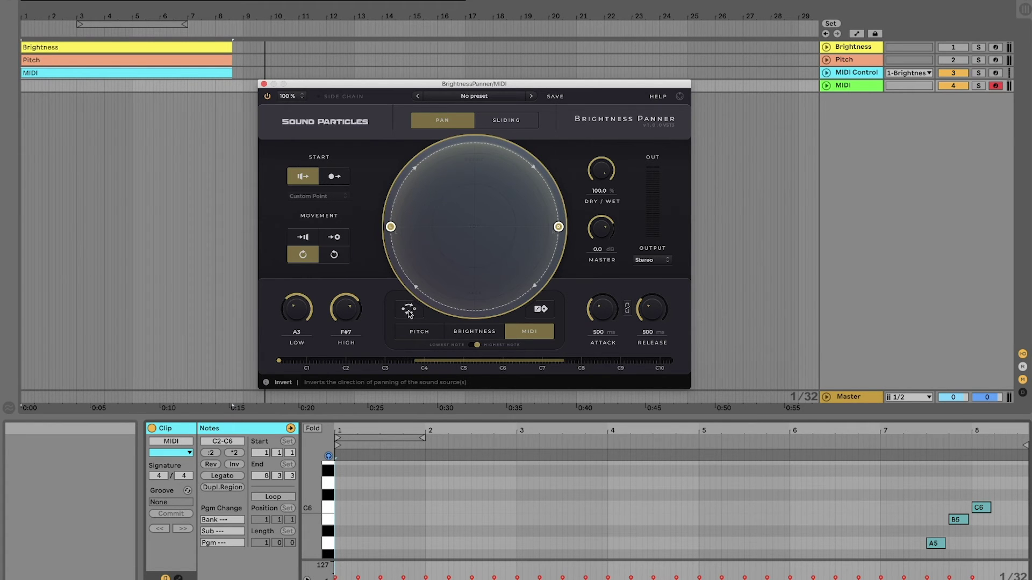
# - Re-roll Randomize until Pan mode with MIDI analysis, E4–F#6 range and Stereo XY output
pyautogui.click(543, 309)
pyautogui.click(543, 310)
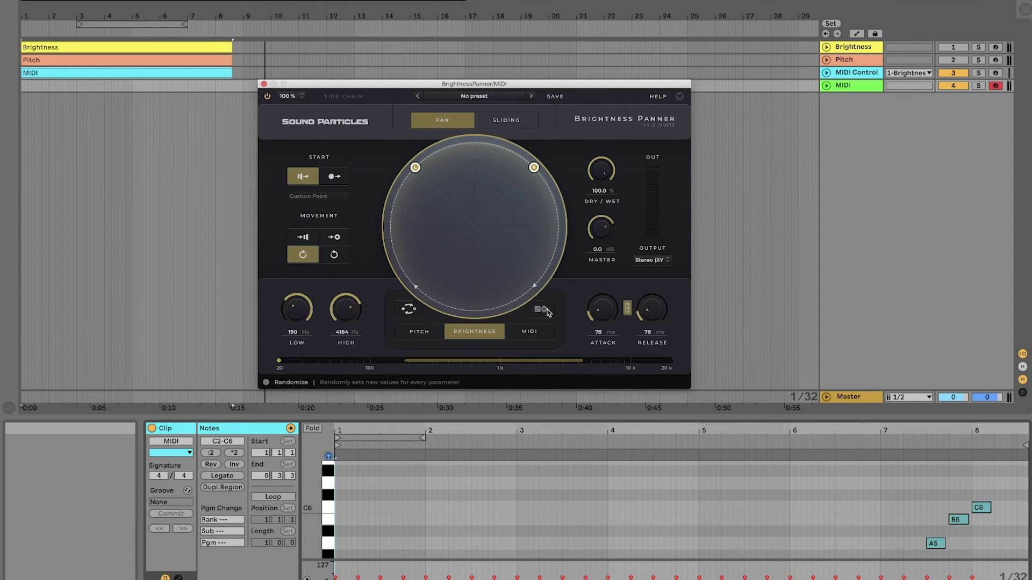
pyautogui.click(544, 310)
pyautogui.click(544, 309)
pyautogui.click(543, 310)
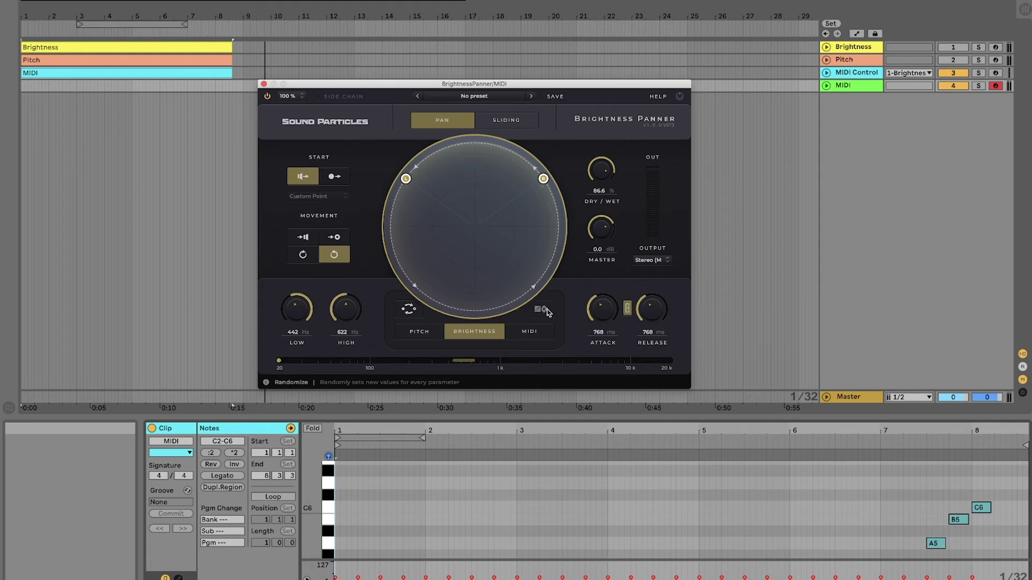
pyautogui.click(546, 310)
pyautogui.click(546, 310)
pyautogui.click(546, 310)
pyautogui.click(546, 310)
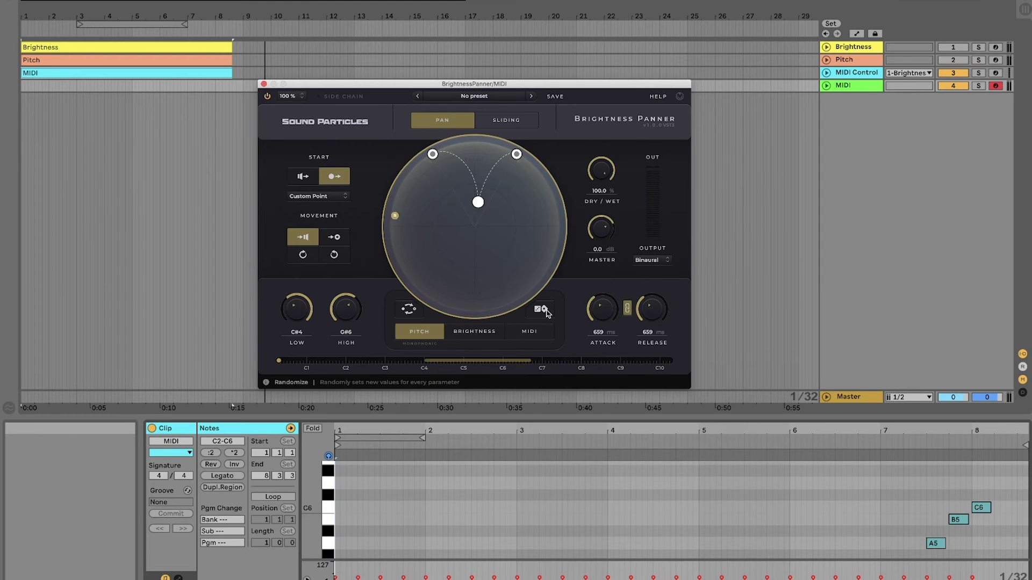
pyautogui.click(546, 310)
pyautogui.click(546, 311)
pyautogui.click(546, 310)
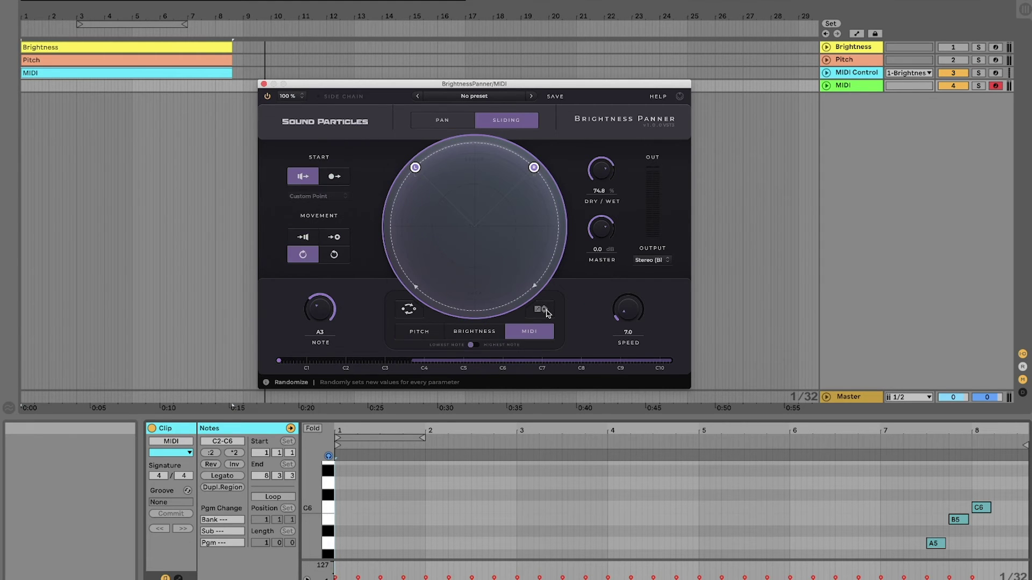
pyautogui.click(546, 311)
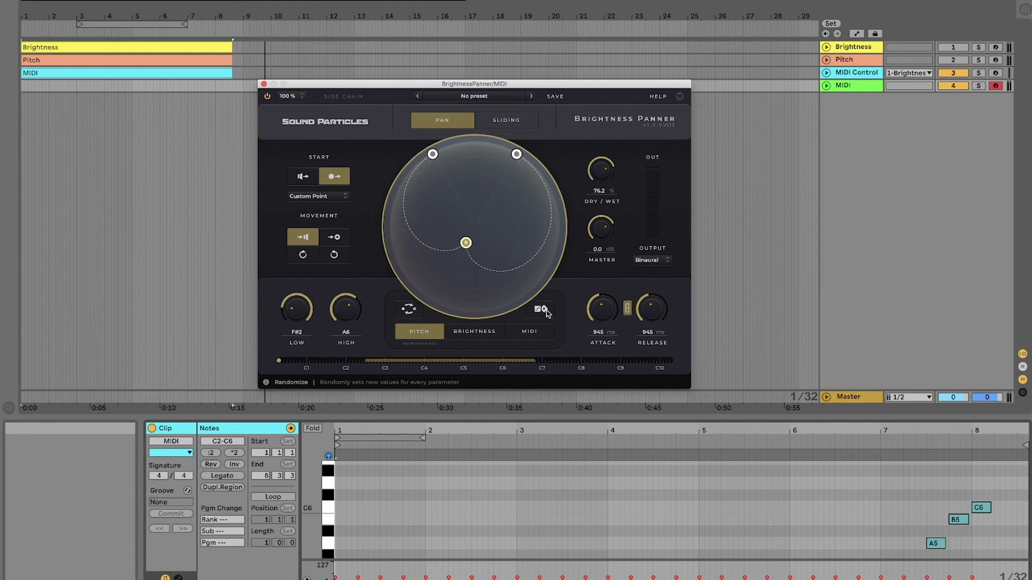
pyautogui.click(546, 310)
# - Keep clockwise rotation and start from a custom point at azimuth -81.3°, elevation 18.3°
pyautogui.click(303, 254)
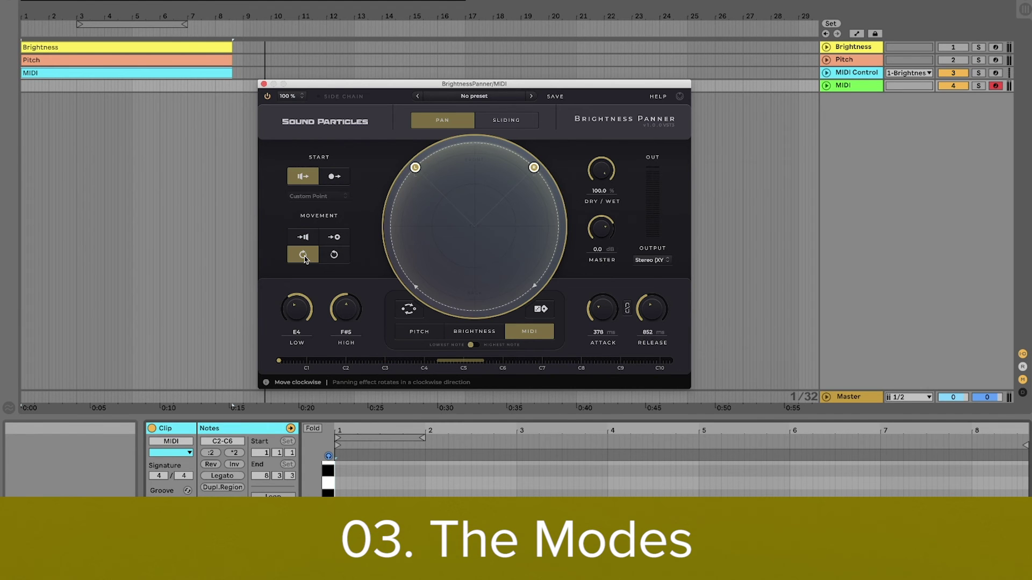
pyautogui.click(395, 215)
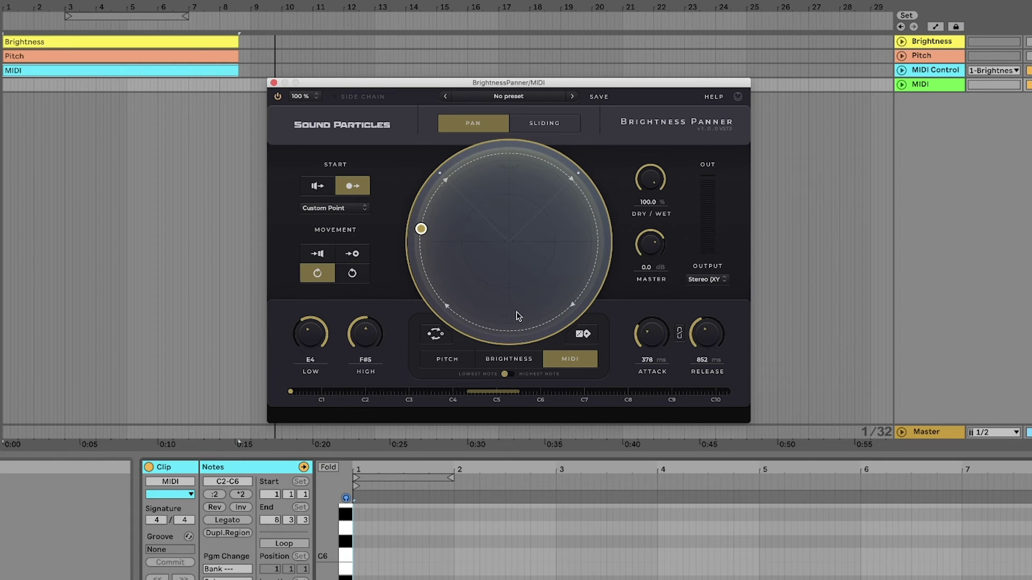
# - Choose the Move to point movement so the sound travels from the custom start point to an end point
pyautogui.moveTo(419, 229)
pyautogui.click(353, 253)
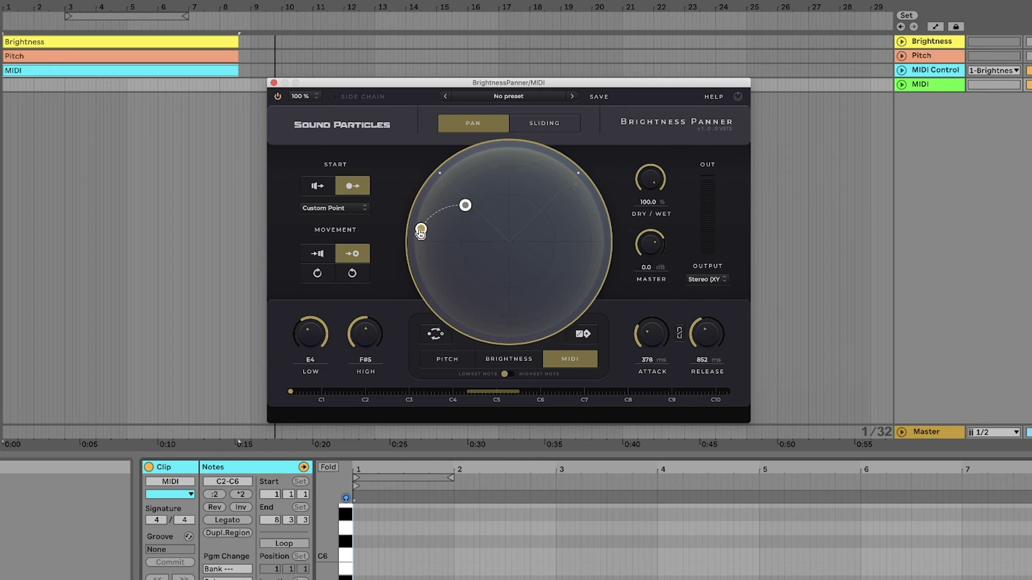
pyautogui.moveTo(464, 209)
# - Switch the panner to Sliding mode, set the note to E3 and raise Speed from 7.0 to 42.1
pyautogui.click(540, 123)
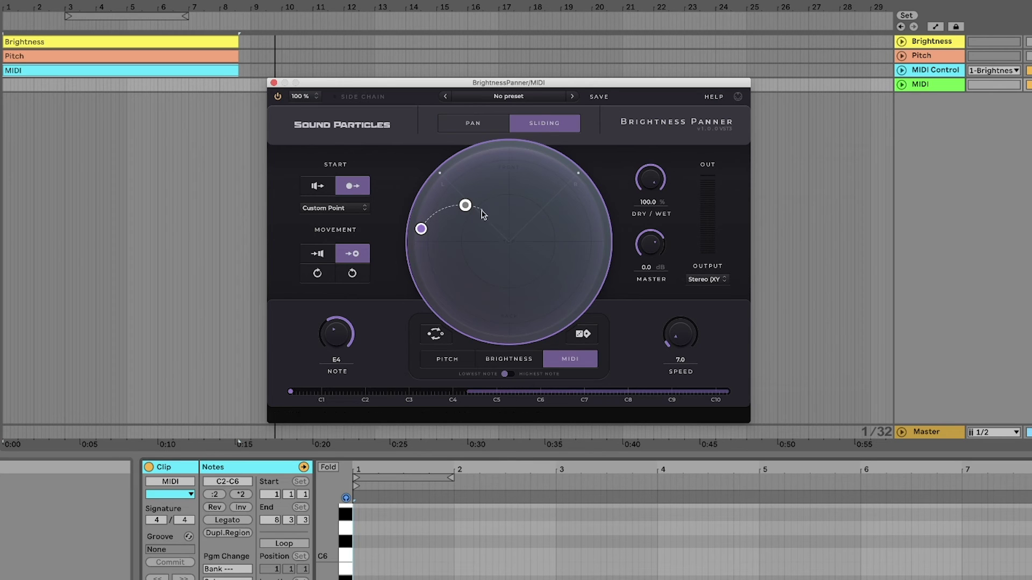
pyautogui.moveTo(422, 229)
pyautogui.moveTo(336, 347)
pyautogui.mouseDown()
pyautogui.moveTo(337, 332)
pyautogui.moveTo(339, 358)
pyautogui.moveTo(339, 324)
pyautogui.moveTo(338, 346)
pyautogui.mouseUp()
pyautogui.moveTo(674, 344)
pyautogui.mouseDown()
pyautogui.moveTo(686, 300)
pyautogui.moveTo(679, 325)
pyautogui.mouseUp()
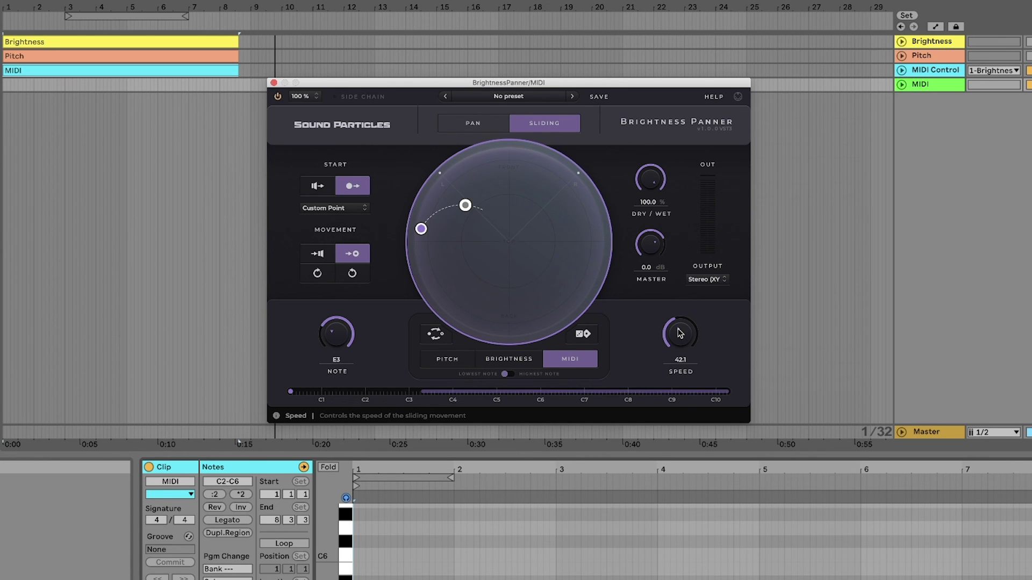
# - Start playback of the MIDI track and increase the sliding Speed to about 80.7
pyautogui.press('space')
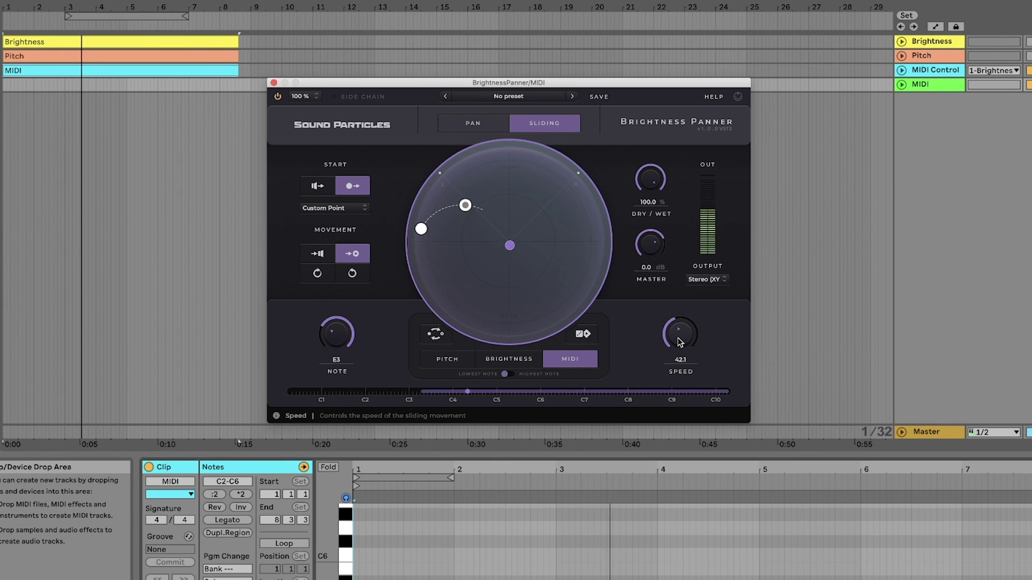
pyautogui.moveTo(679, 342); pyautogui.dragTo(688, 271)
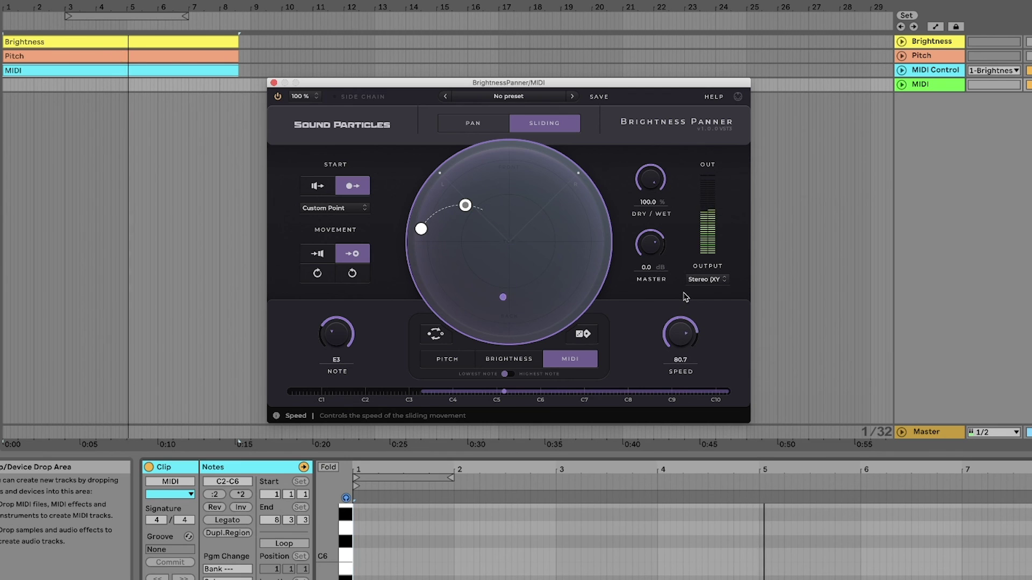